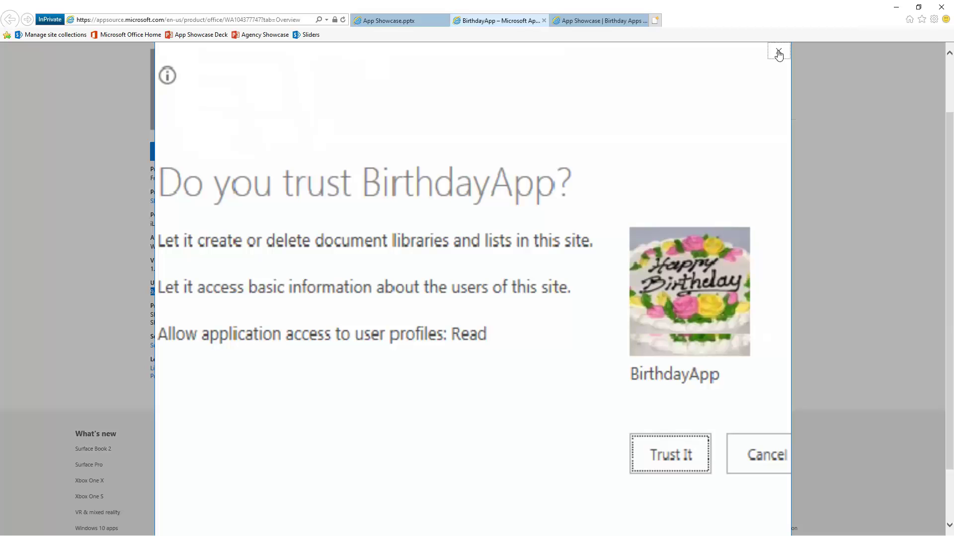
# Examine the remaining BirthdayApp preview images in its store listing, enlarging the start-page image
pyautogui.click(778, 52)
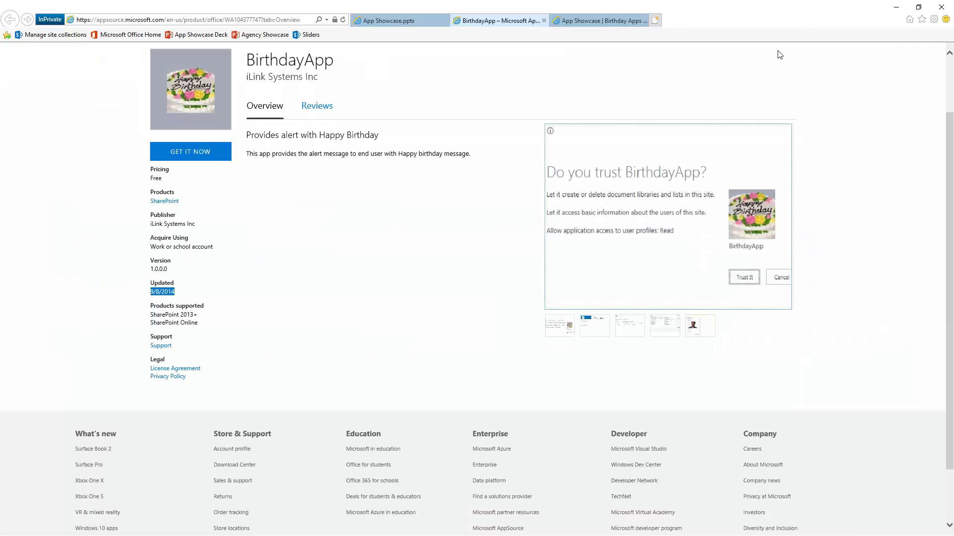
pyautogui.click(603, 329)
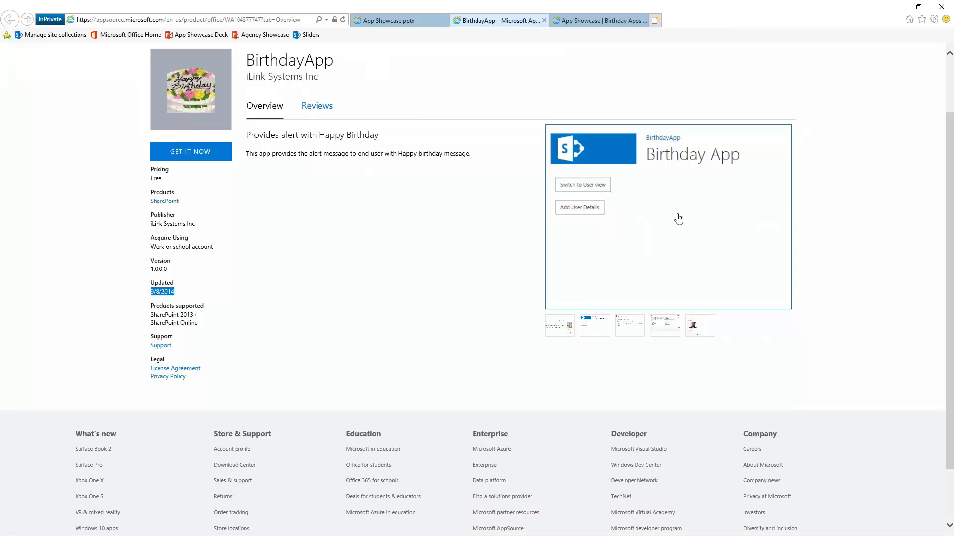
pyautogui.click(679, 218)
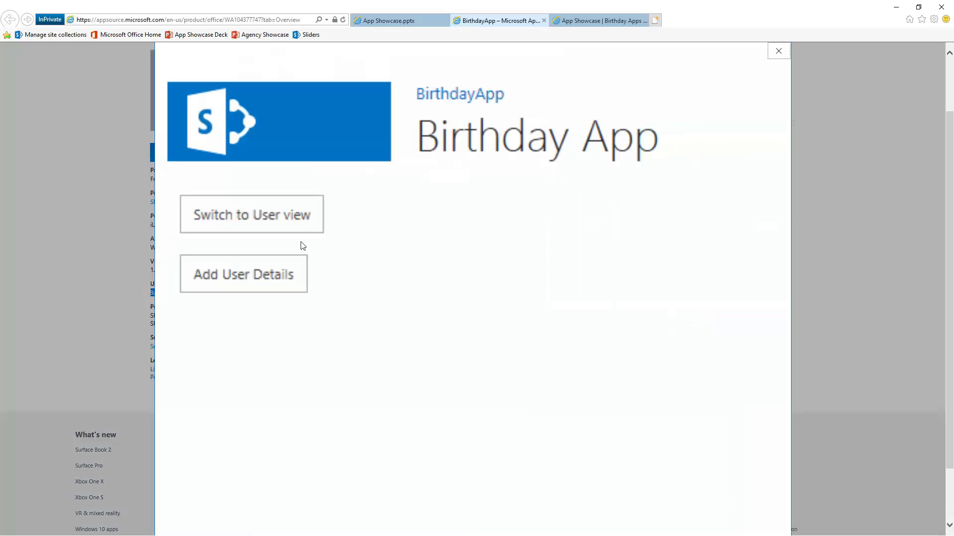
pyautogui.click(778, 52)
pyautogui.click(630, 328)
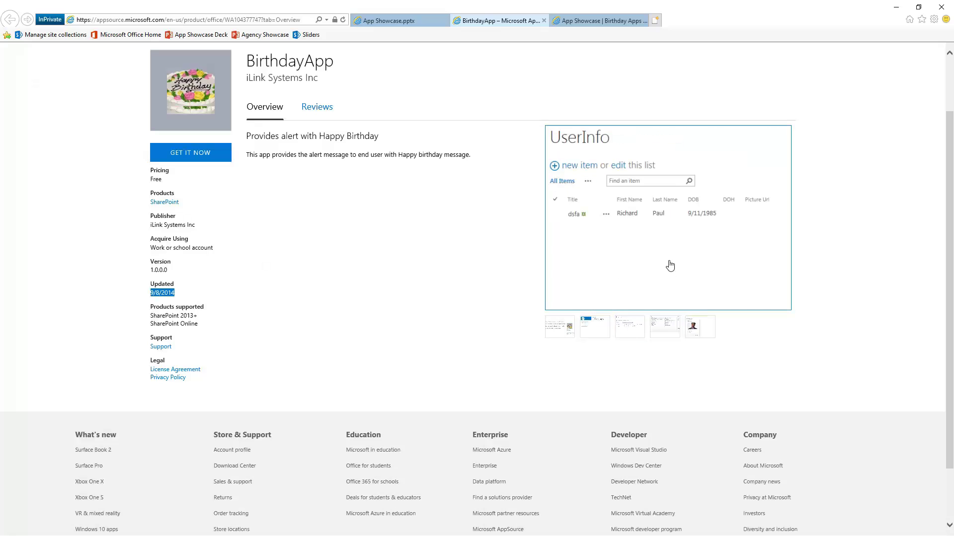
pyautogui.click(661, 330)
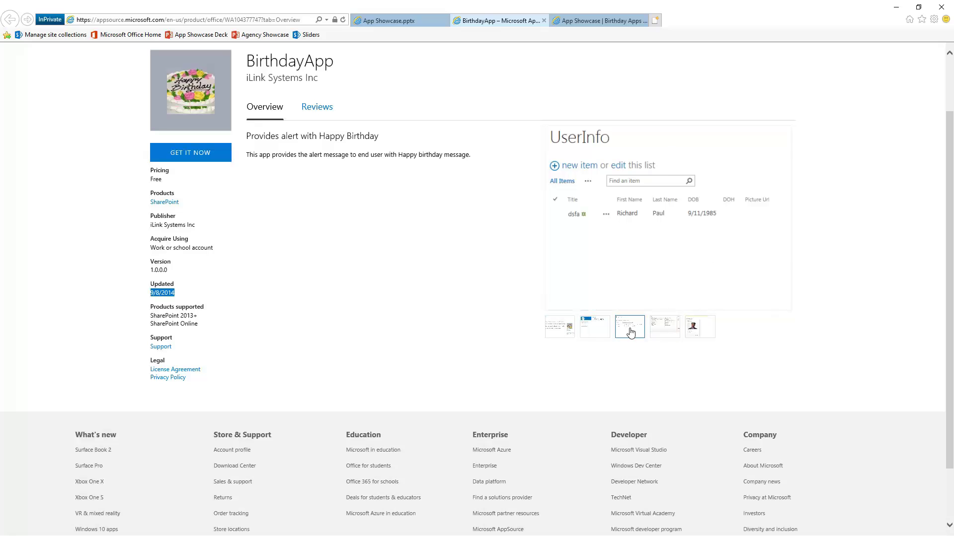
pyautogui.click(660, 332)
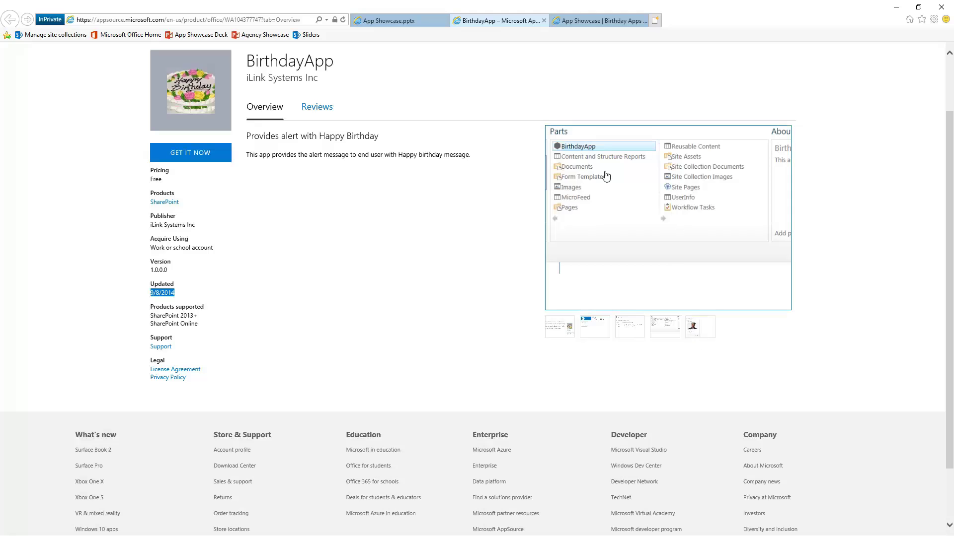
pyautogui.click(701, 326)
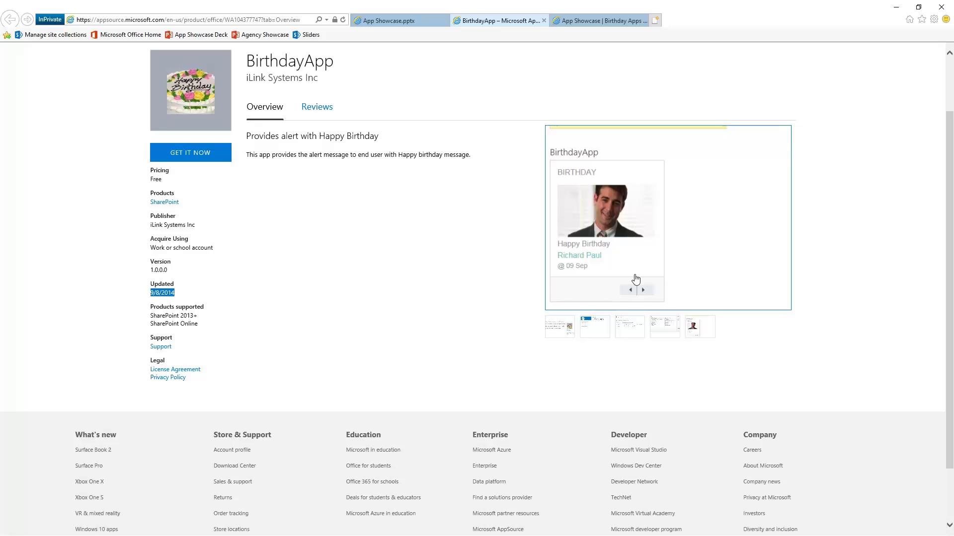
# Open BirthdayApp from the Birthday Apps site's contents and go to its list for adding user details
pyautogui.click(589, 17)
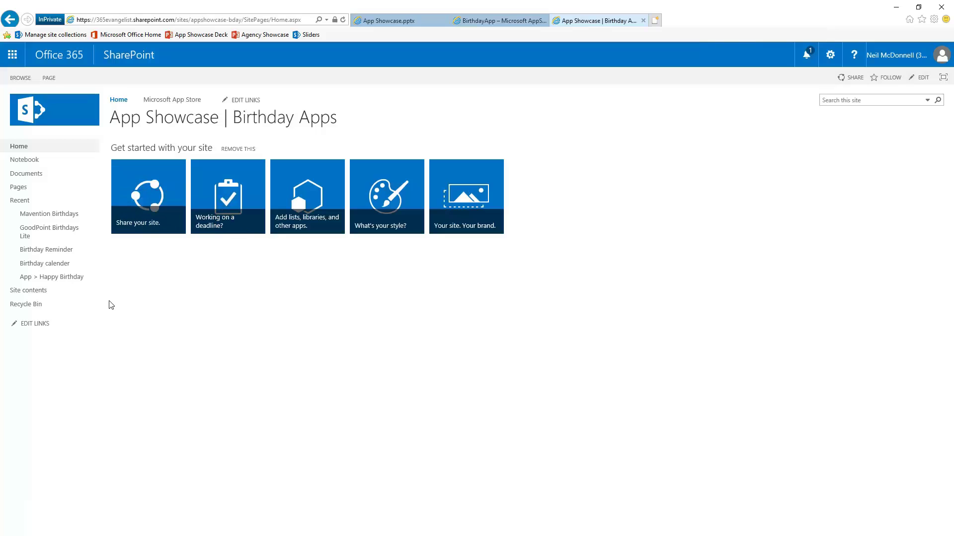
pyautogui.click(44, 296)
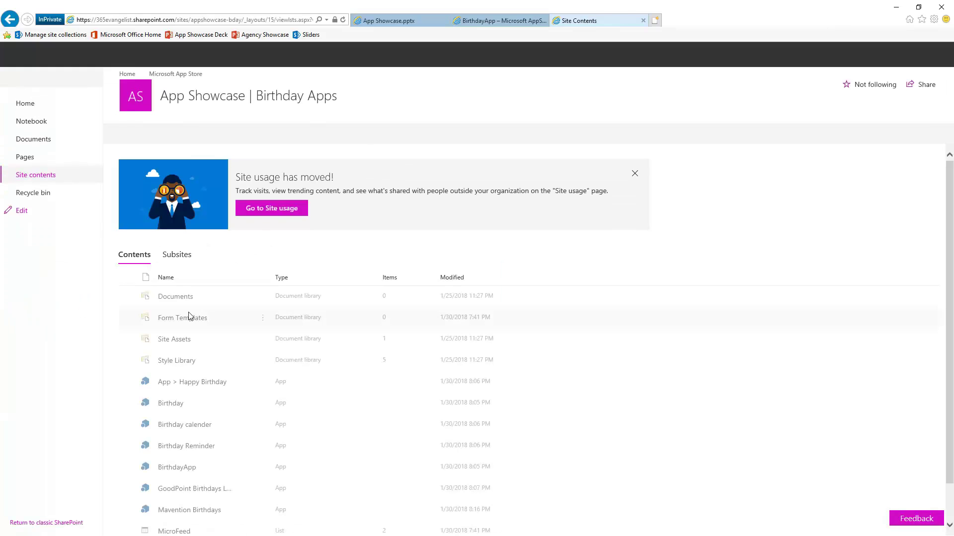
pyautogui.scroll(-1, 234, 379)
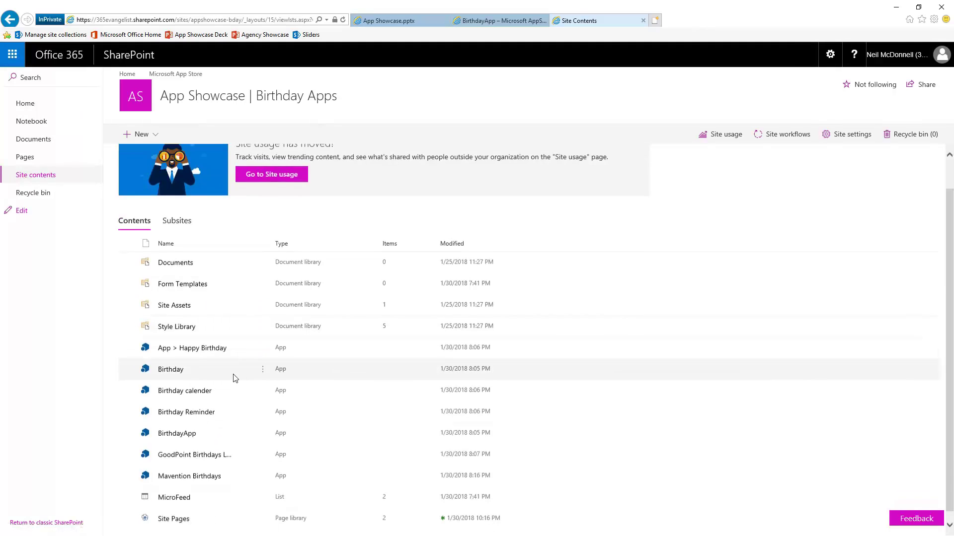
pyautogui.click(187, 426)
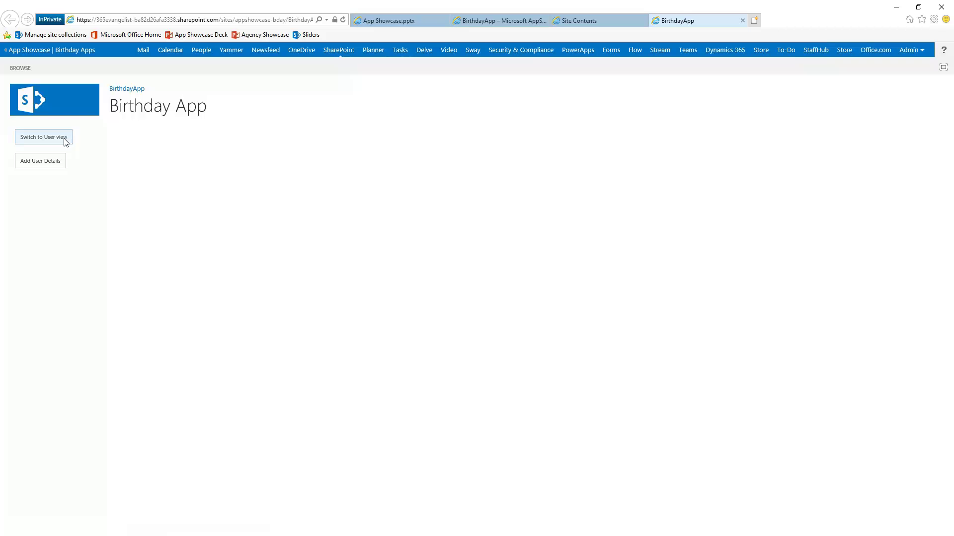
pyautogui.click(53, 163)
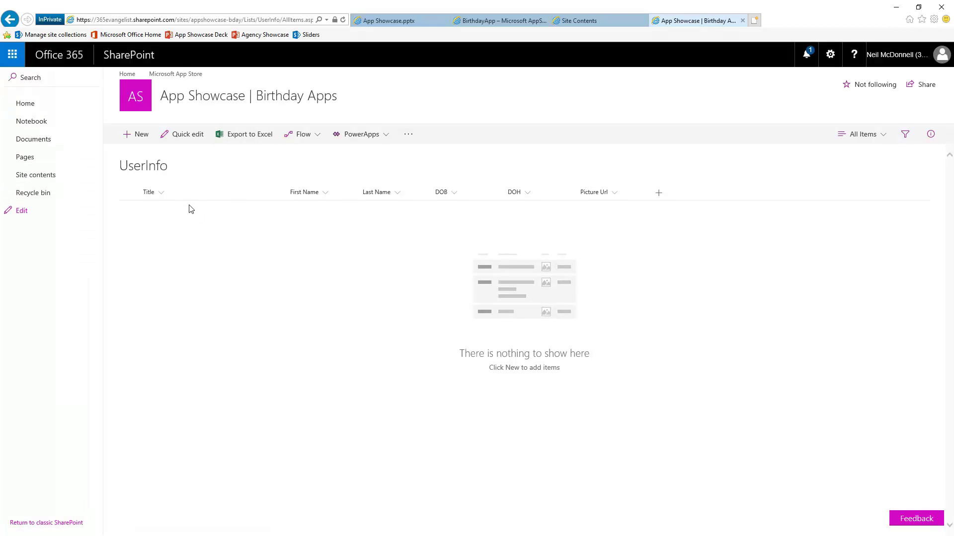
# Start a new UserInfo item titled Joker and enter the person's first and last name
pyautogui.click(142, 136)
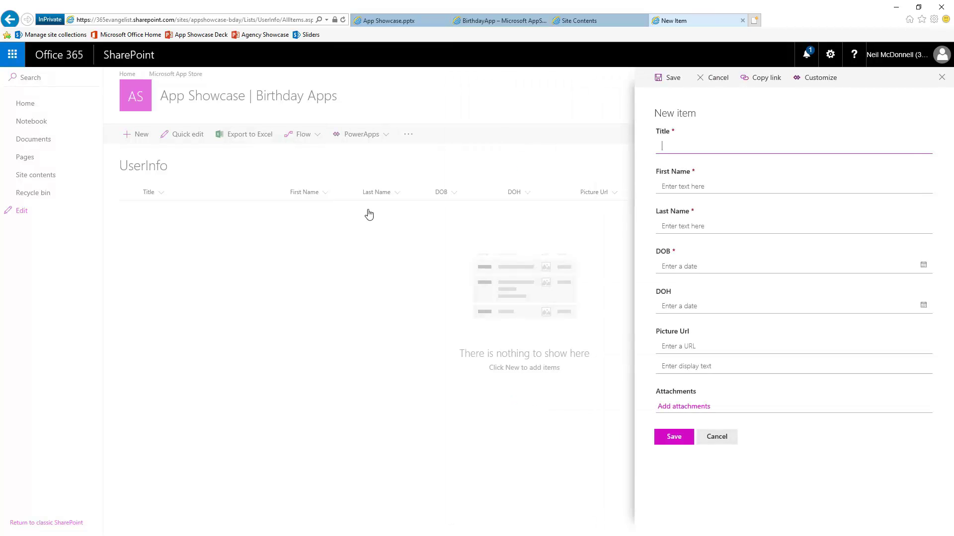
pyautogui.press('Tab')
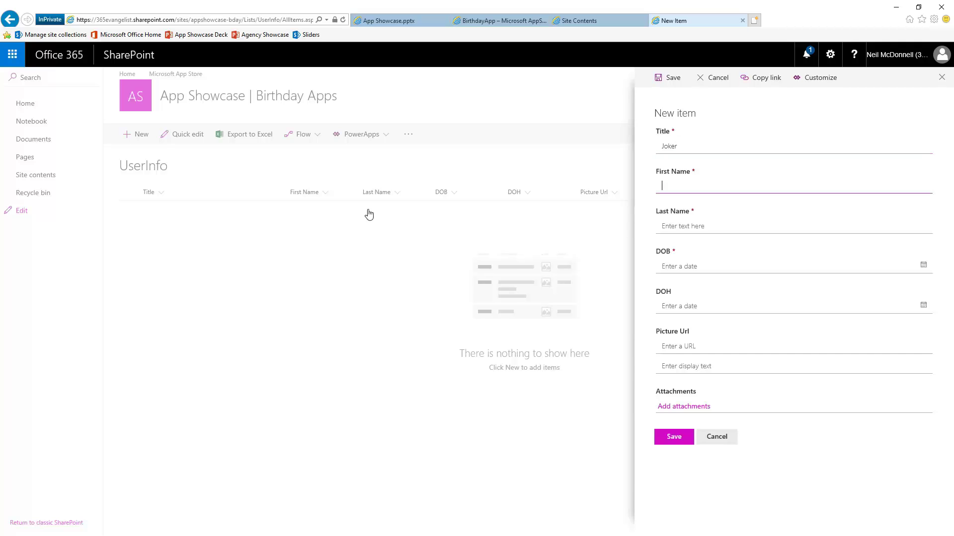
pyautogui.press('Tab')
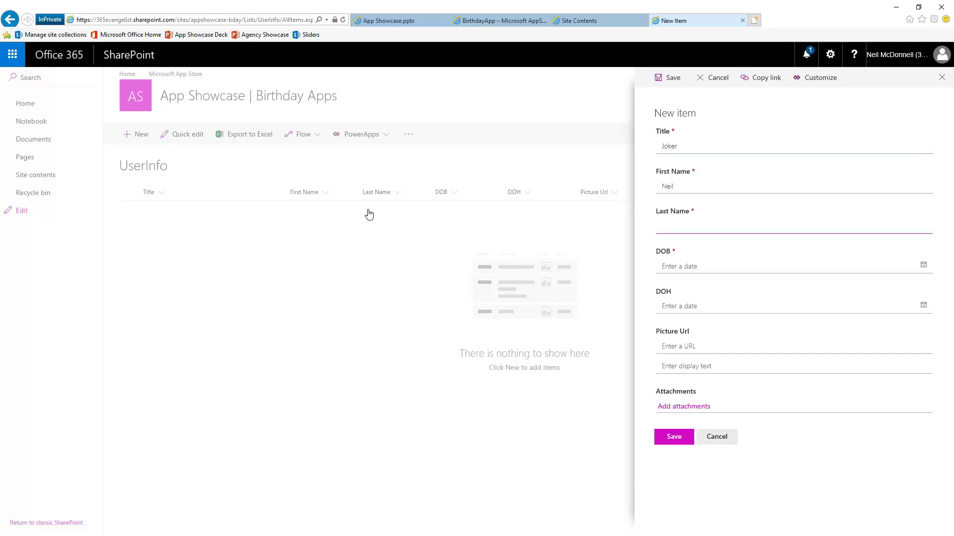
pyautogui.write('McDonnell')
# Enter the person's date of birth and save the item with the hire date and picture left blank
pyautogui.press('Tab')
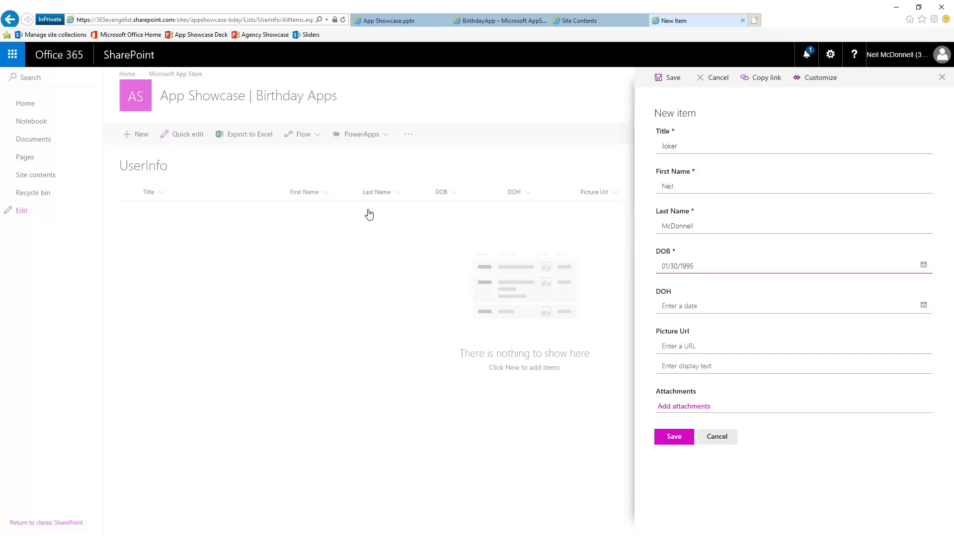
pyautogui.press('Tab')
pyautogui.press('Tab')
pyautogui.press('Tab')
pyautogui.press('Tab')
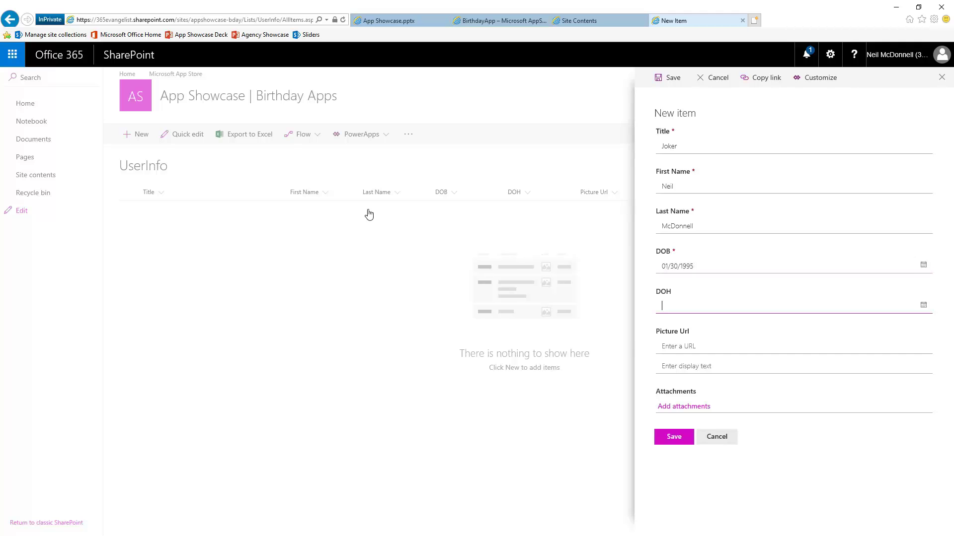
pyautogui.click(709, 370)
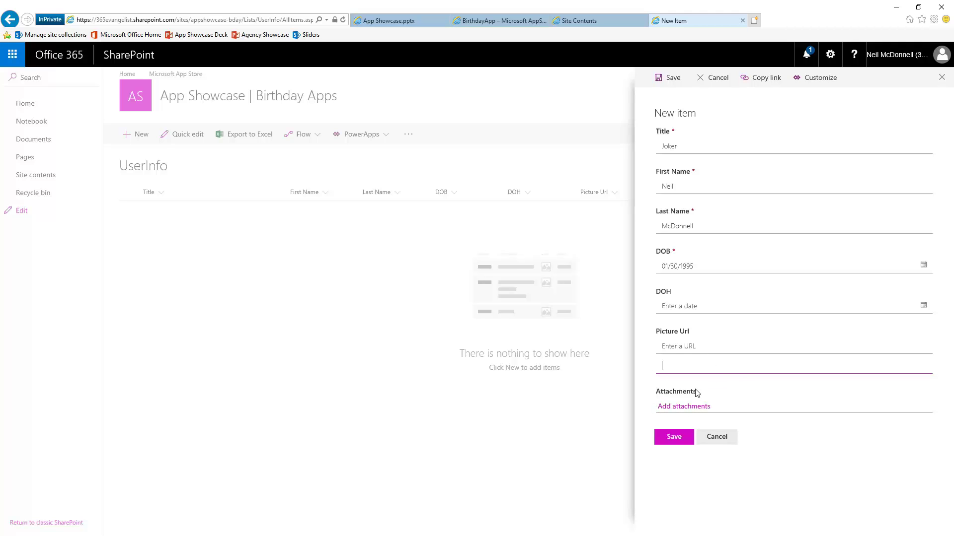
pyautogui.click(679, 442)
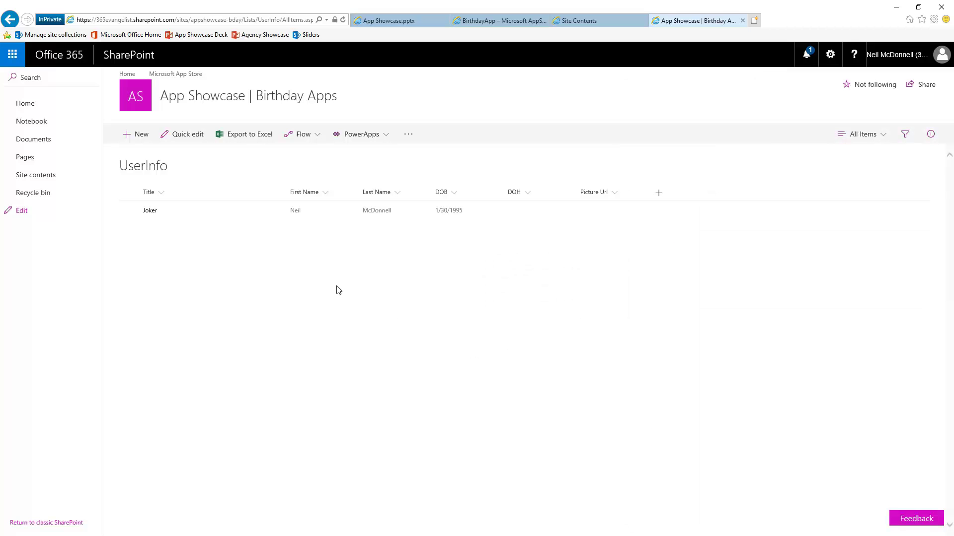
# Open the site's home page for editing and place the cursor in the empty right-hand column
pyautogui.click(26, 105)
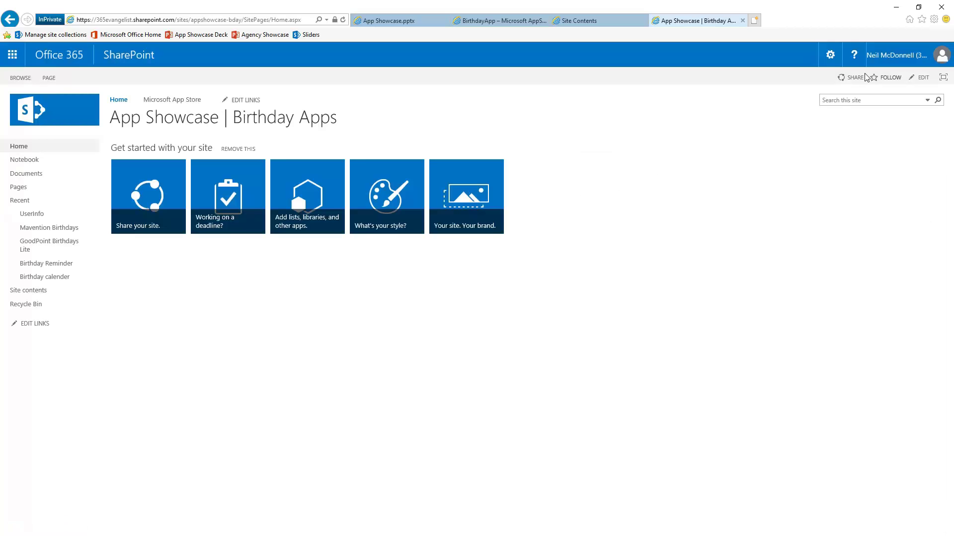
pyautogui.click(830, 55)
pyautogui.click(788, 134)
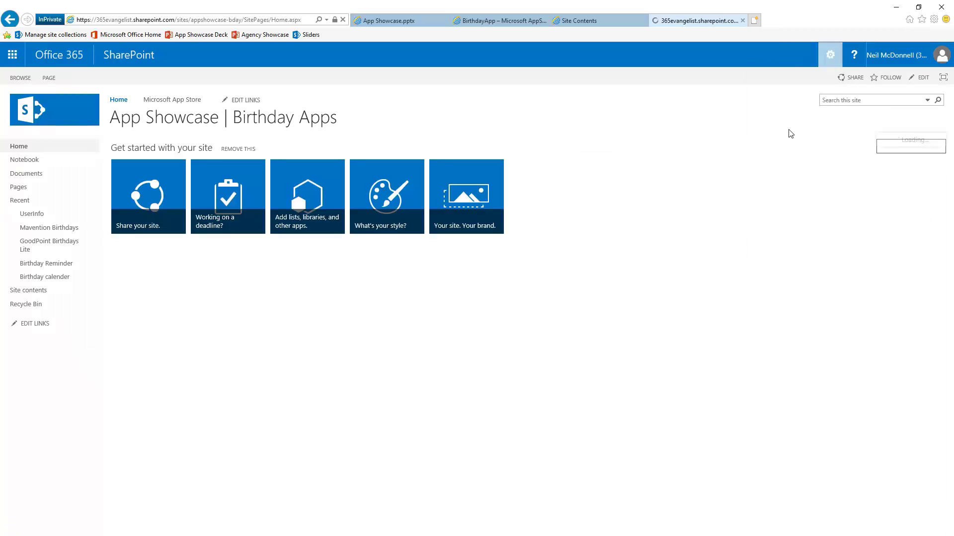
pyautogui.click(675, 330)
# Insert the BirthdayApp app part into the right-hand column of the home page
pyautogui.click(120, 78)
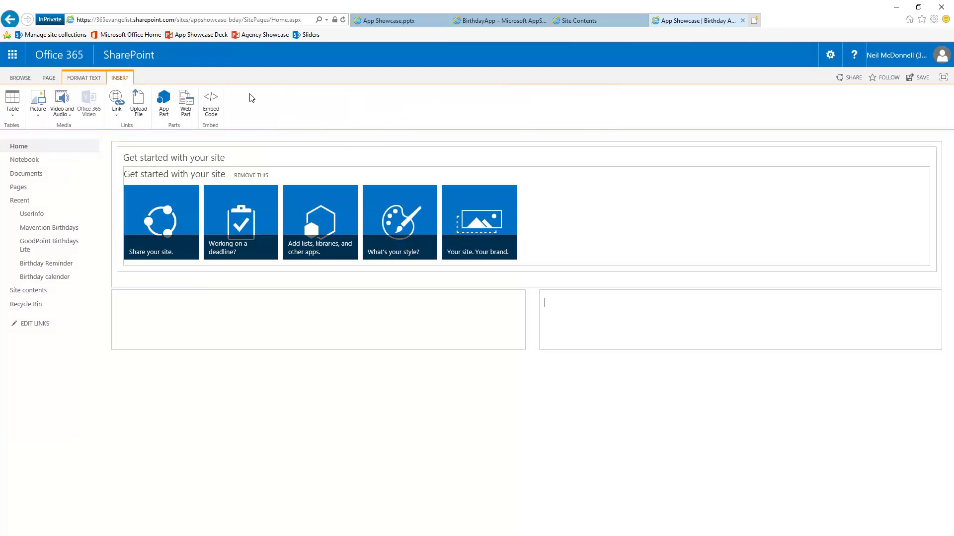
pyautogui.click(164, 104)
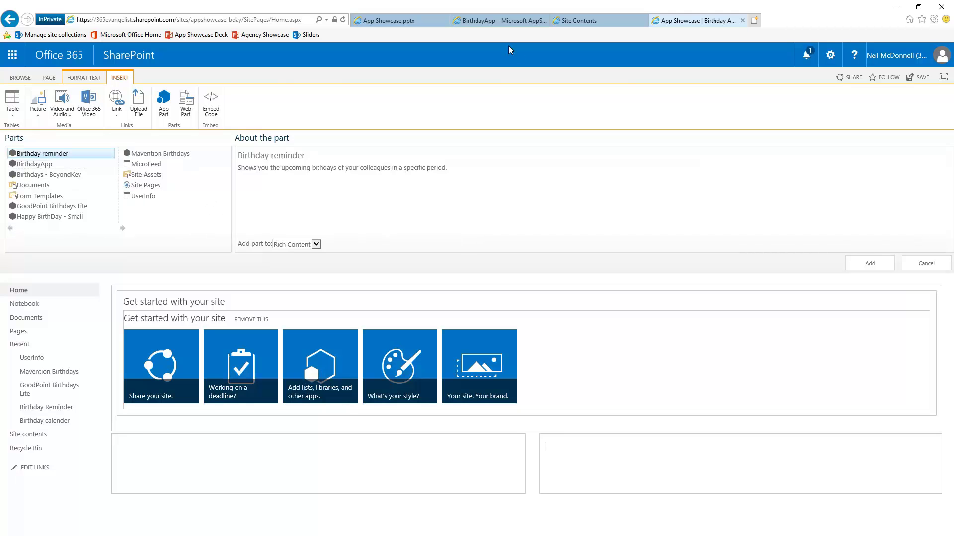
pyautogui.click(43, 167)
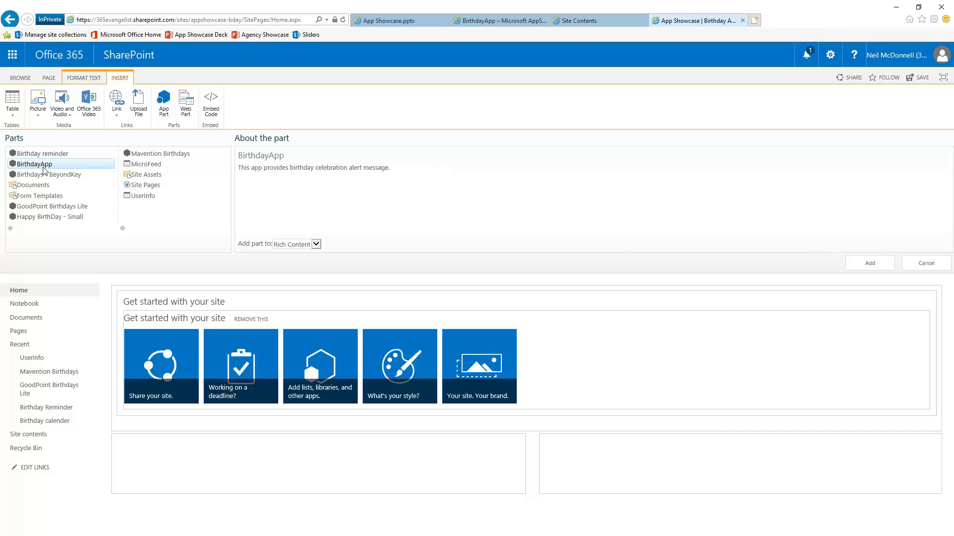
pyautogui.click(862, 268)
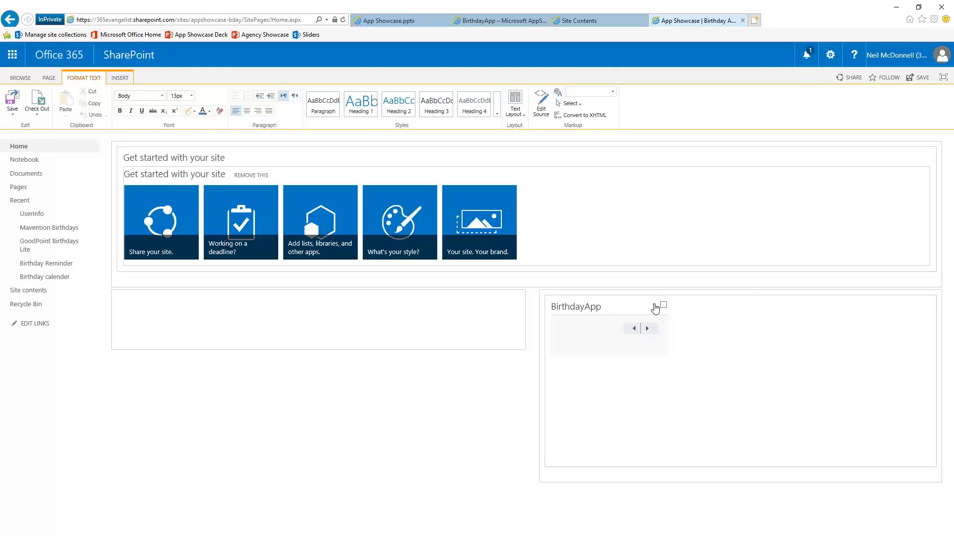
# Edit the BirthdayApp web part and set its title to Lego Birthdays
pyautogui.click(653, 304)
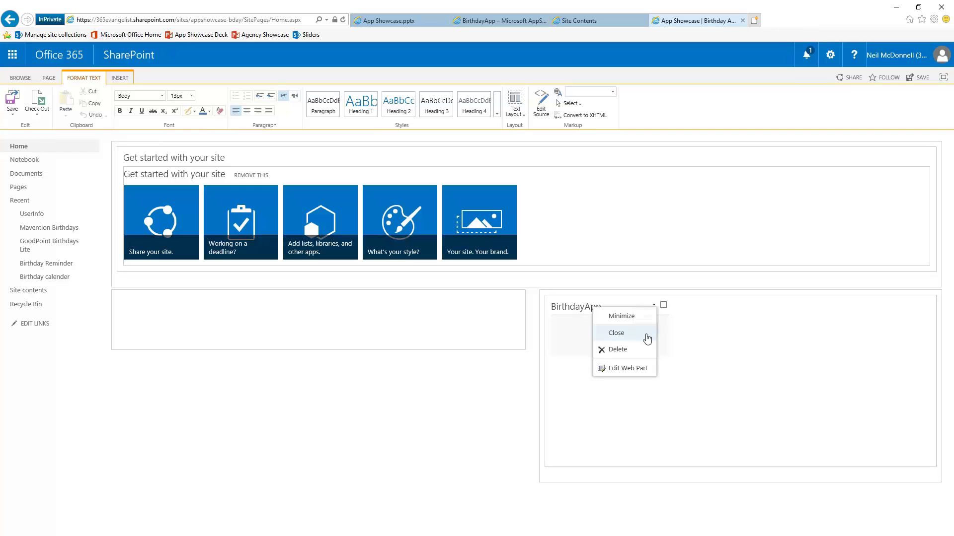
pyautogui.click(645, 368)
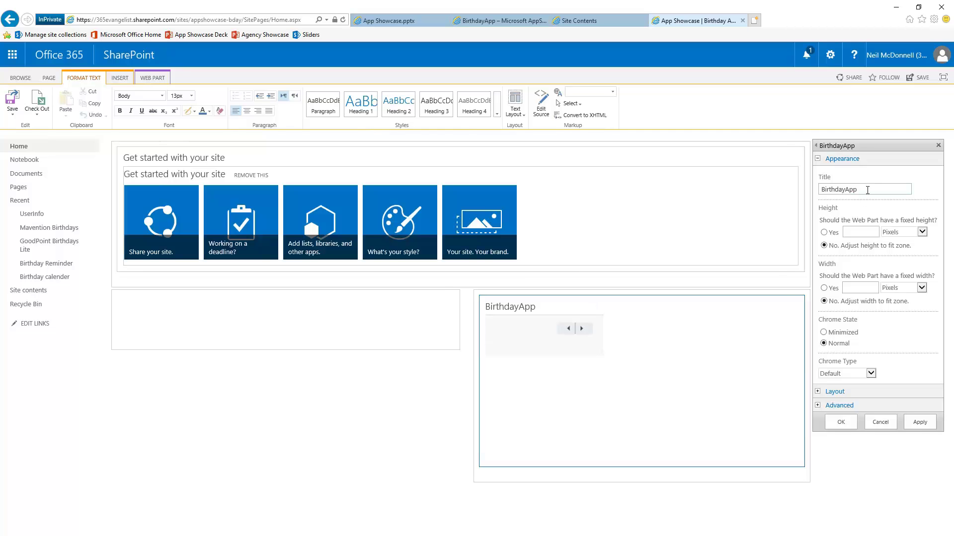
pyautogui.click(867, 190)
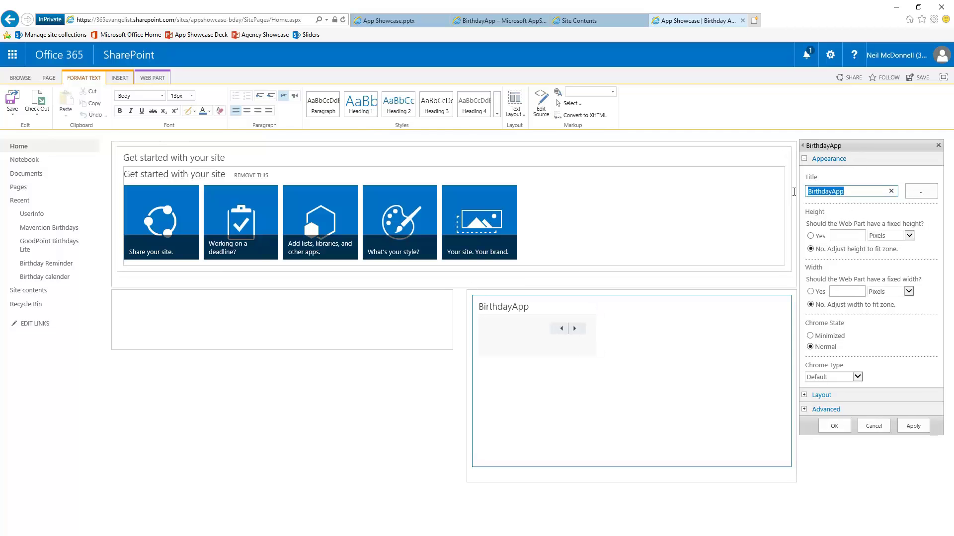
pyautogui.write('Lego')
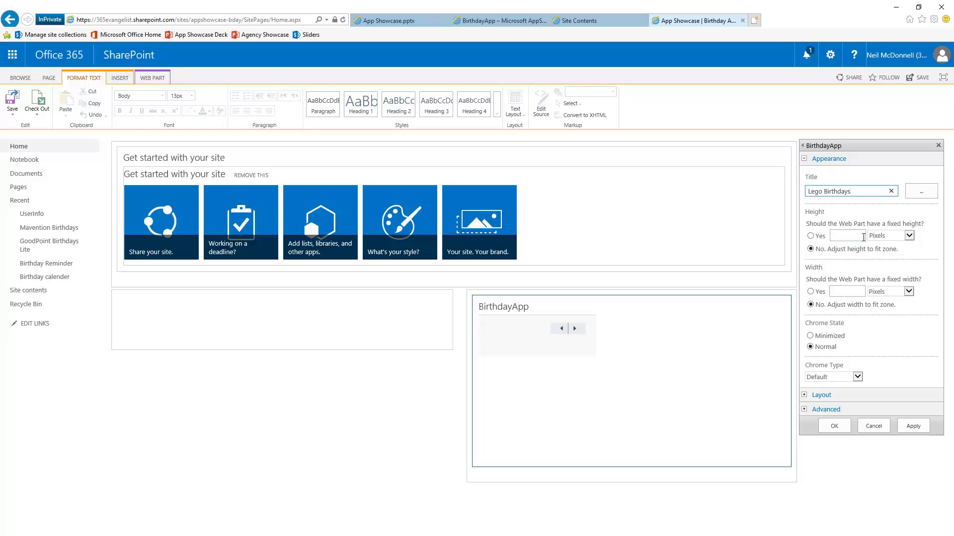
pyautogui.write(' Birthdays')
# Check the web part's Advanced and Layout settings, then apply its changes and save the home page
pyautogui.click(806, 410)
pyautogui.scroll(-5, 801, 402)
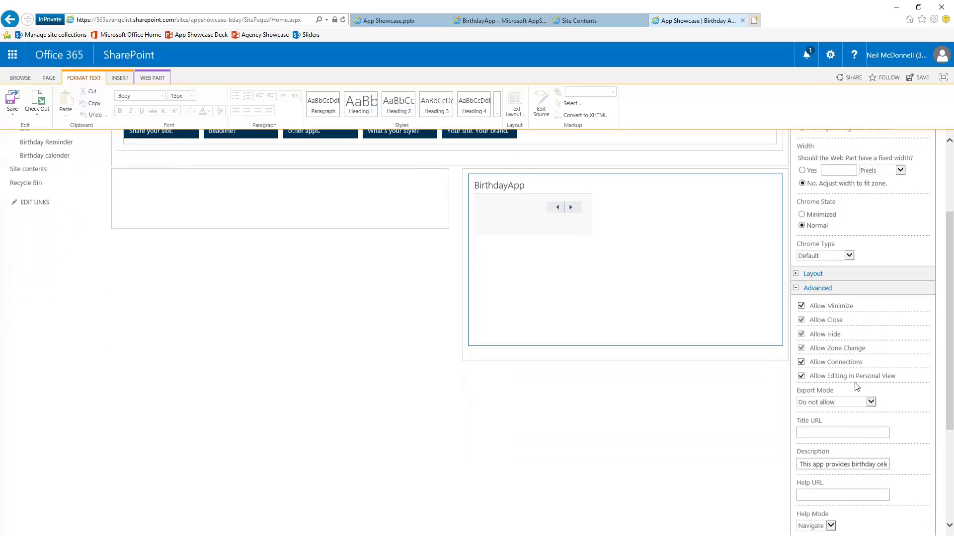
pyautogui.scroll(1, 802, 256)
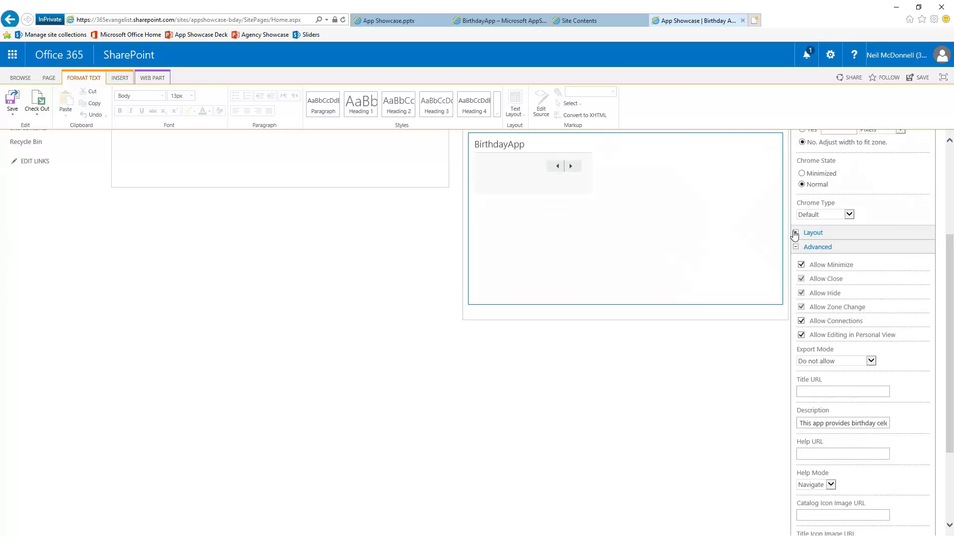
pyautogui.click(795, 234)
pyautogui.scroll(-5, 923, 298)
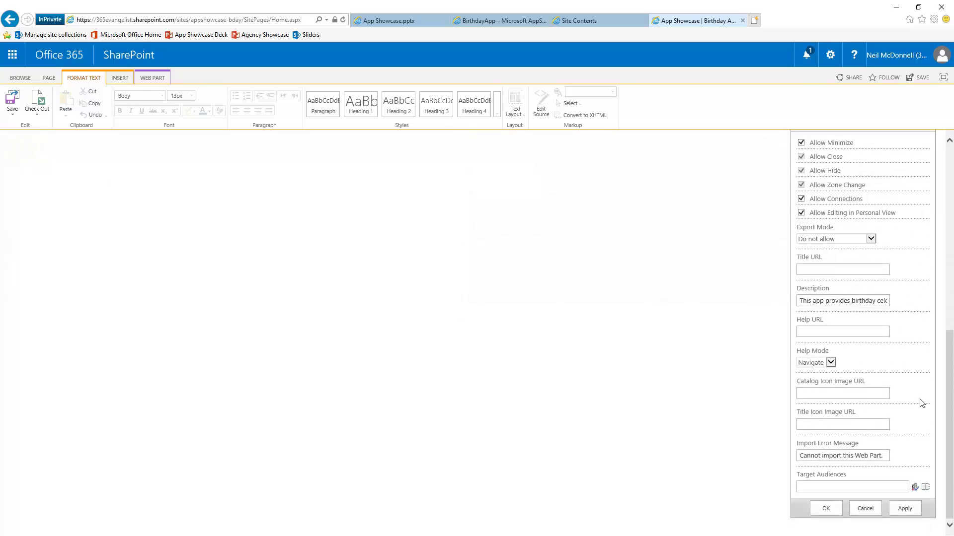
pyautogui.click(823, 511)
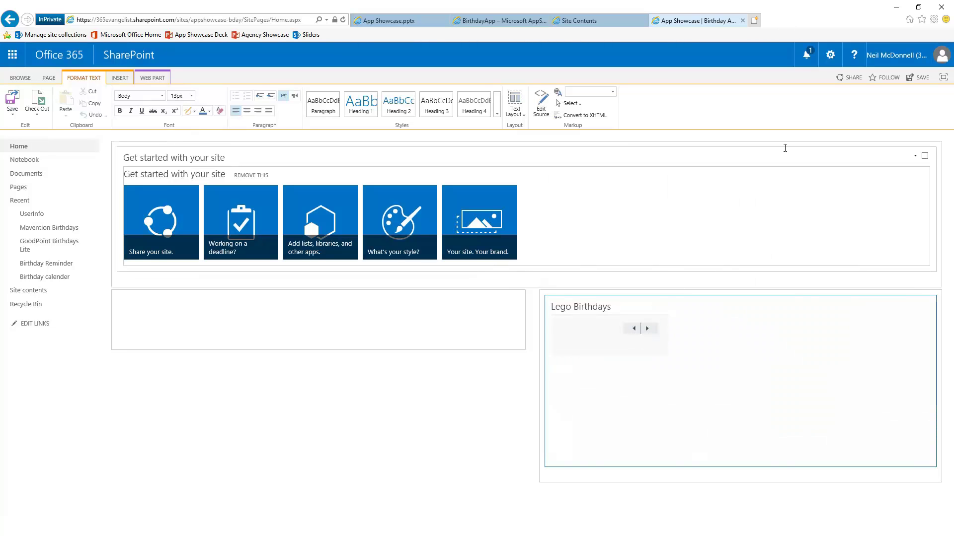
pyautogui.click(11, 106)
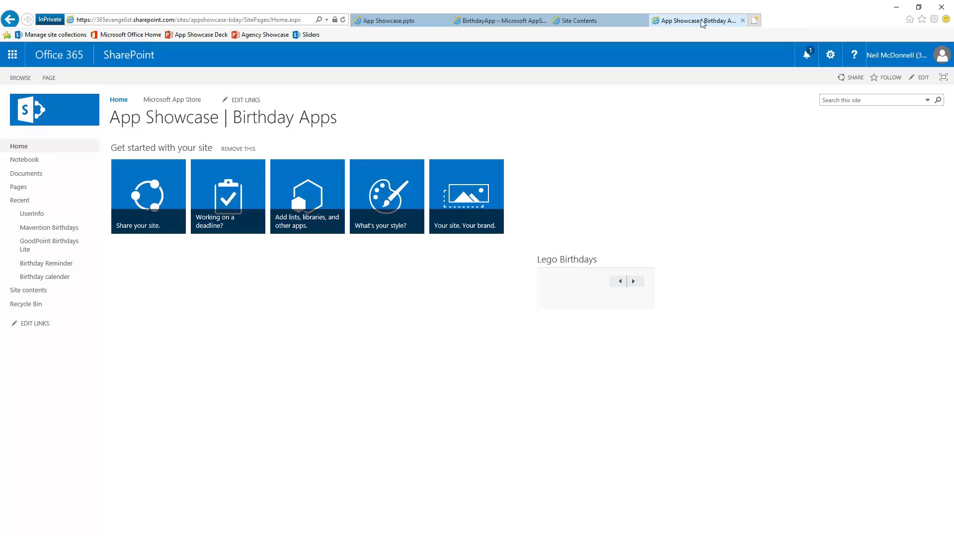
# Return to the site contents and reopen BirthdayApp
pyautogui.click(574, 20)
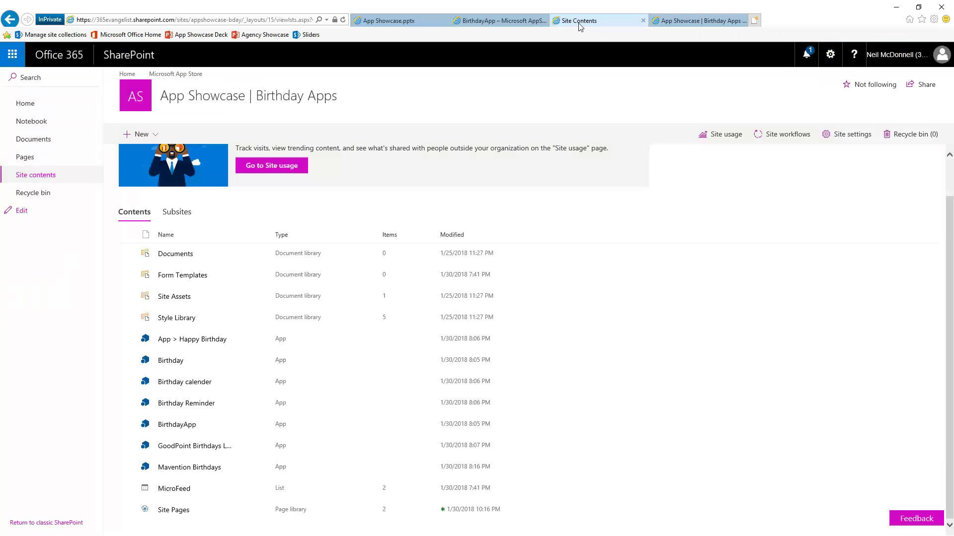
pyautogui.click(181, 427)
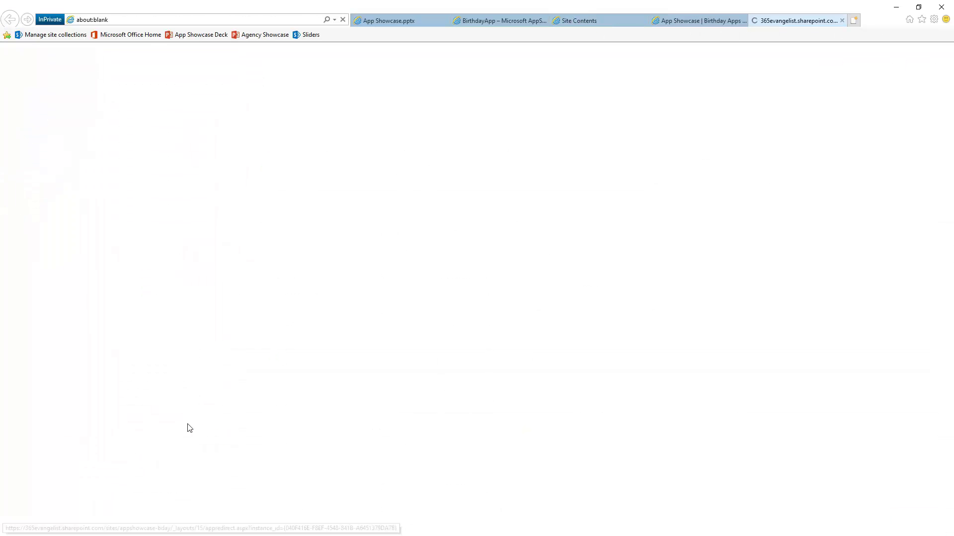